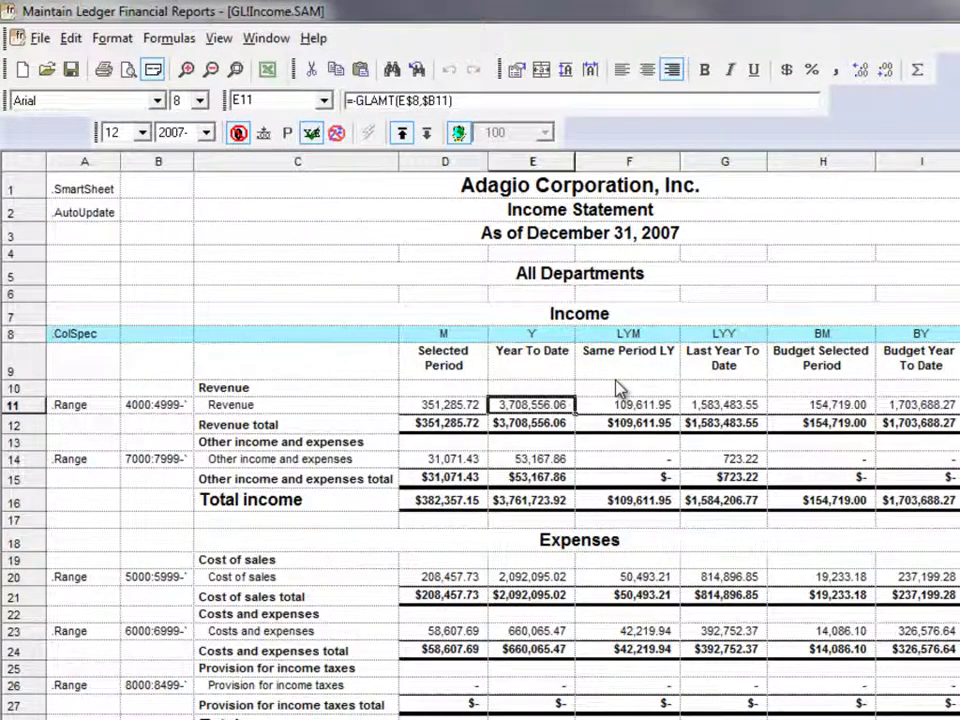
- Open account Details behind the 3,708,556.06 year-to-date Revenue and select 4200-100's year-to-date amount
right_click(566, 418)
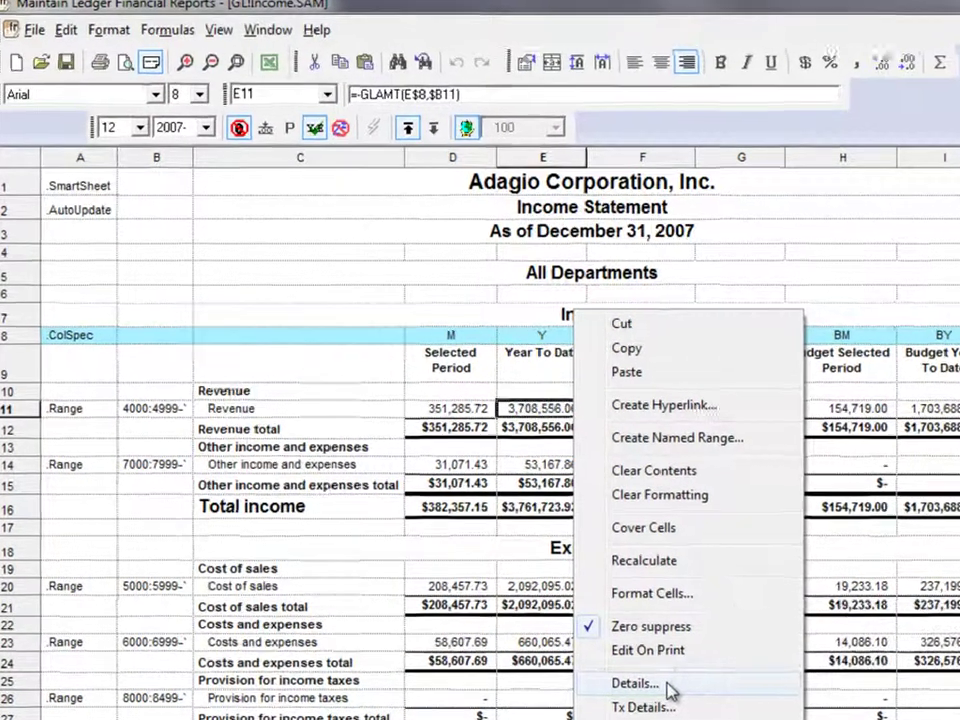
click(667, 686)
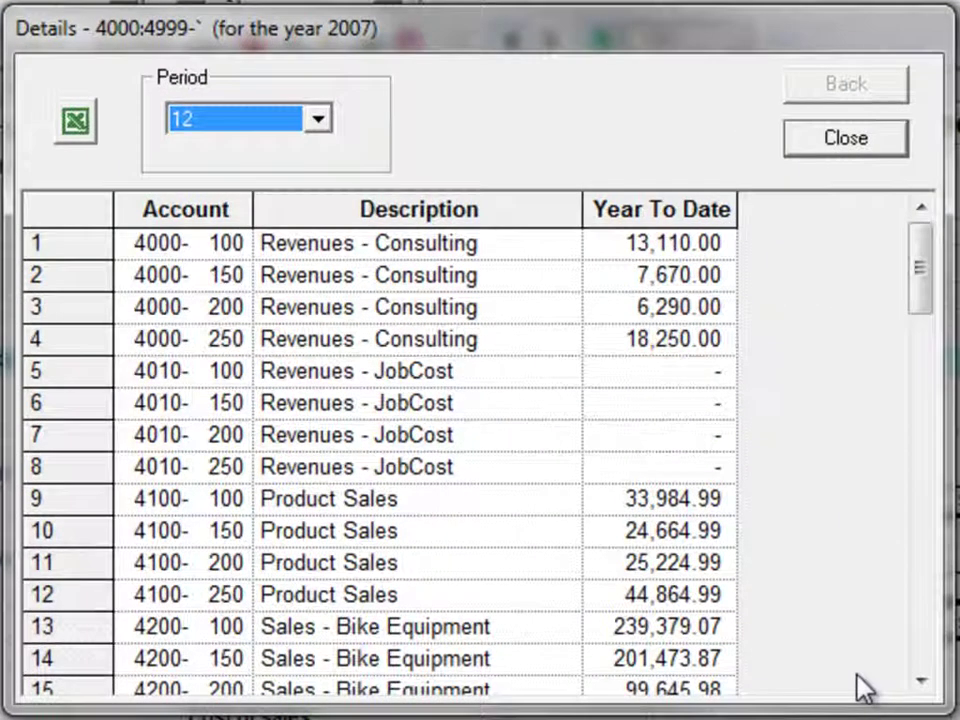
drag(934, 285, 931, 648)
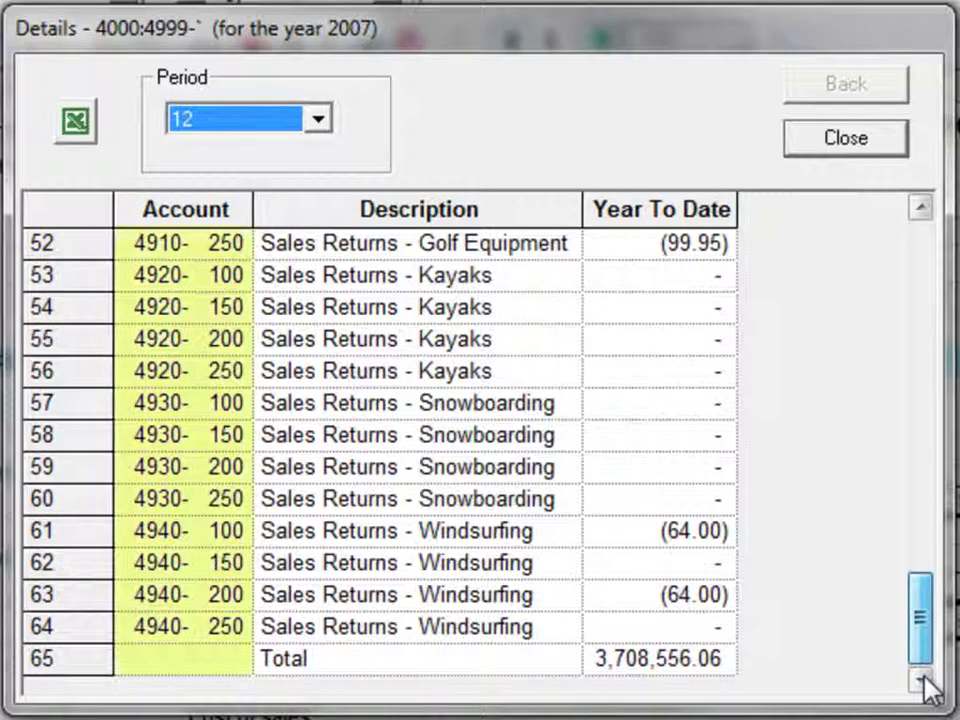
drag(920, 640, 918, 265)
click(726, 630)
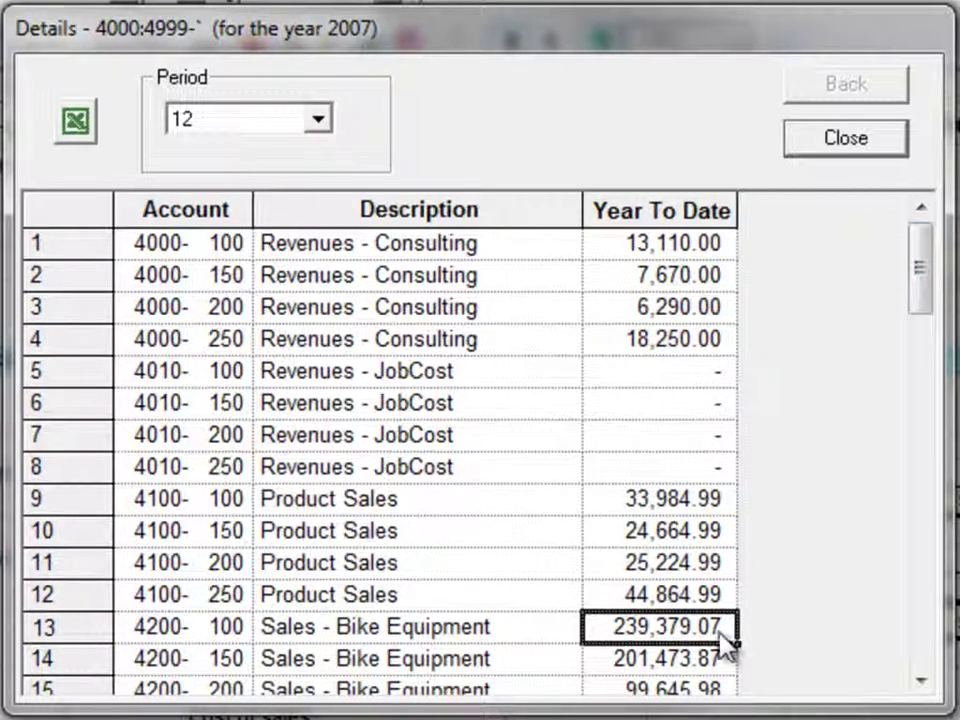
- Drill into 4200-100 Sales - Bike Equipment's 239,379.07 for monthly net postings and select June's 18,274.94
double_click(724, 638)
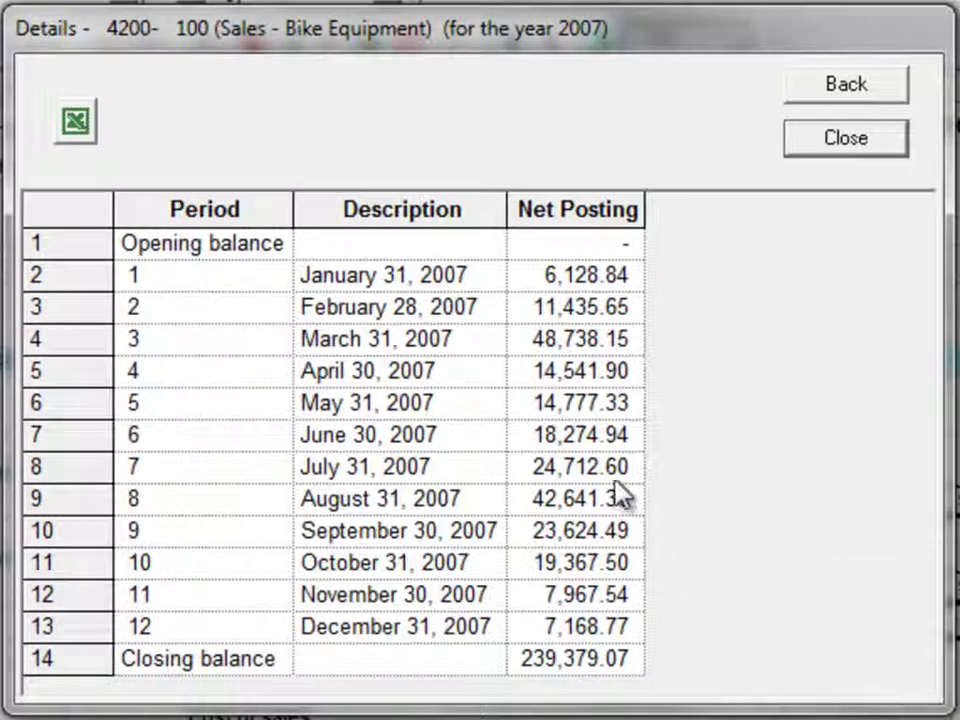
click(613, 440)
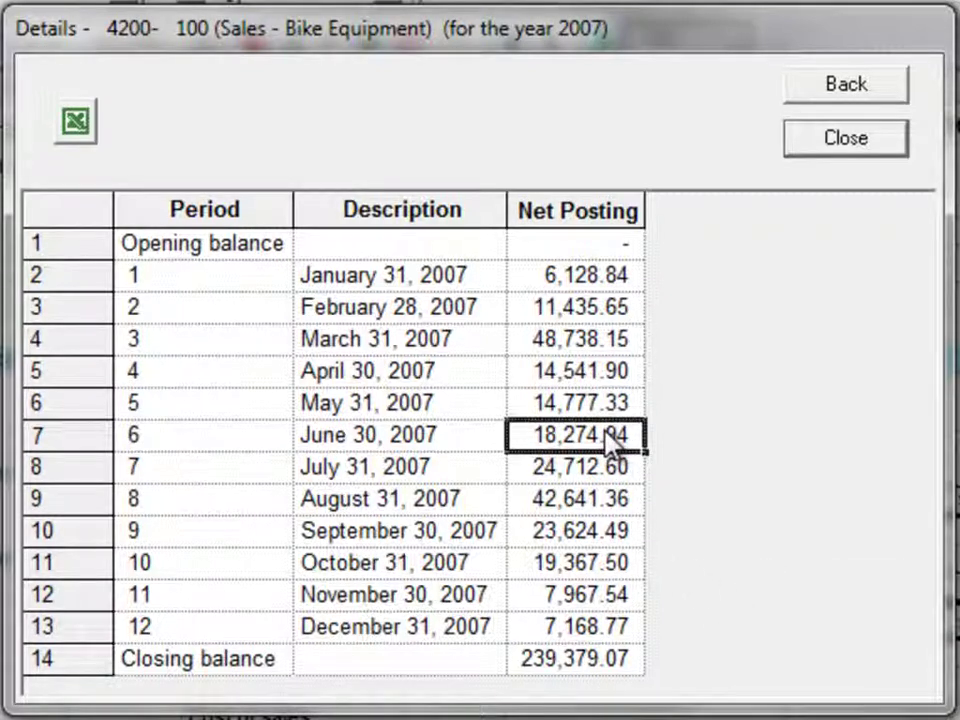
- Drill into the June postings, then switch the transaction list to period 3, showing seven OE invoices
double_click(613, 440)
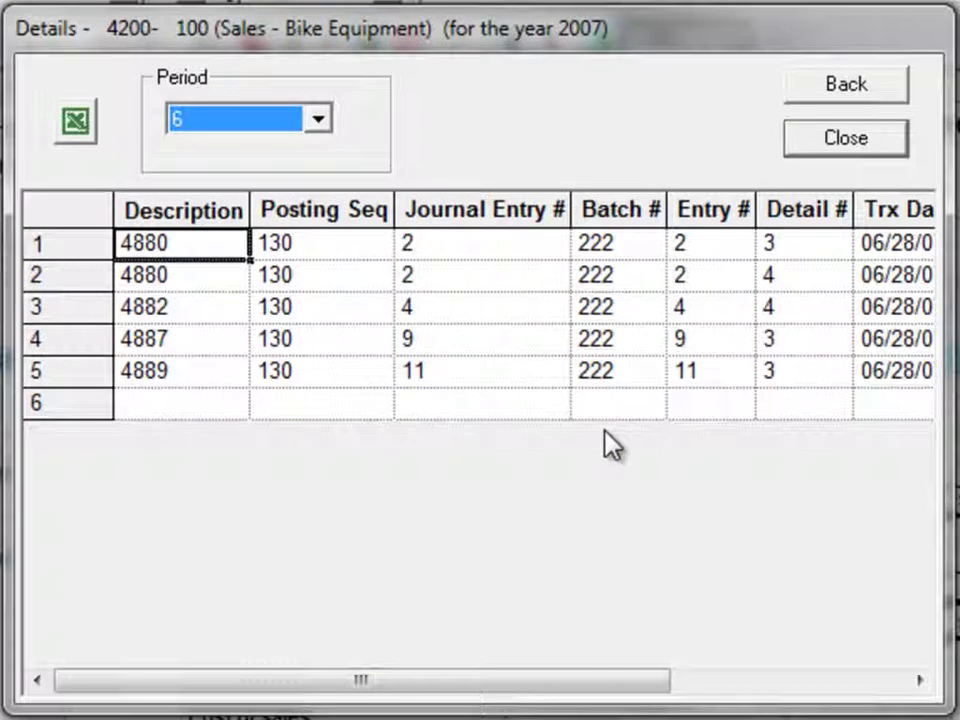
drag(585, 680, 848, 708)
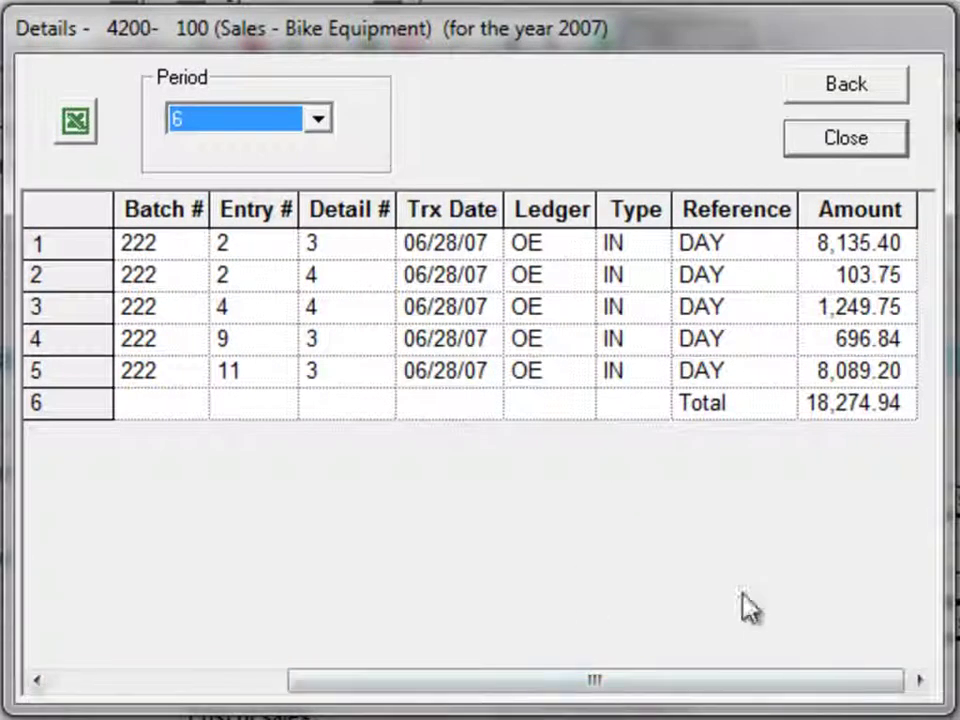
click(320, 120)
scroll(311, 156, up, 2)
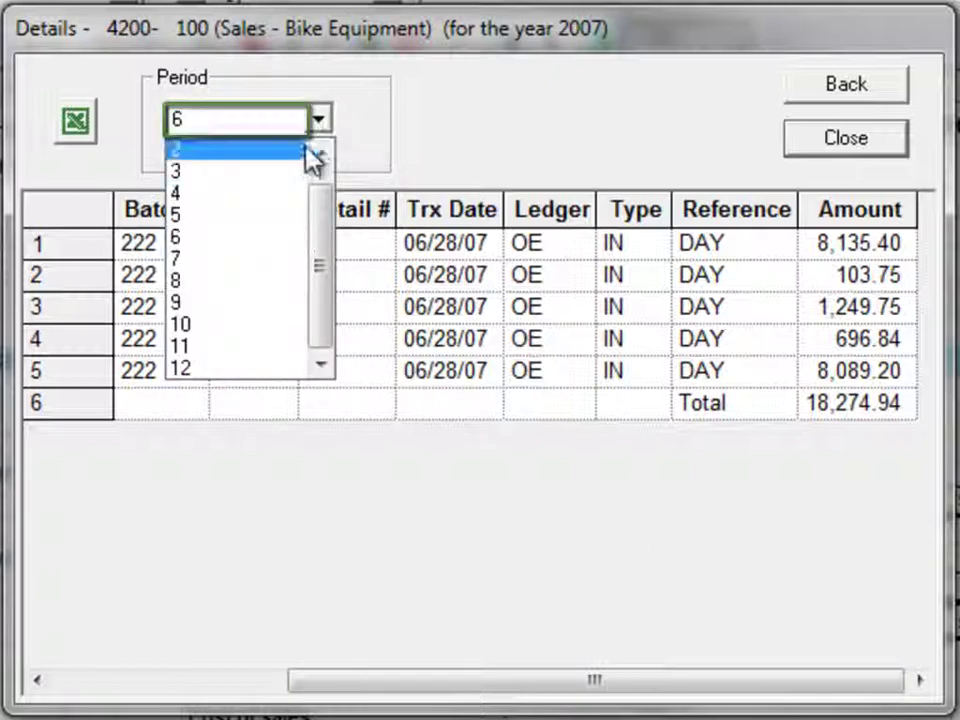
click(298, 180)
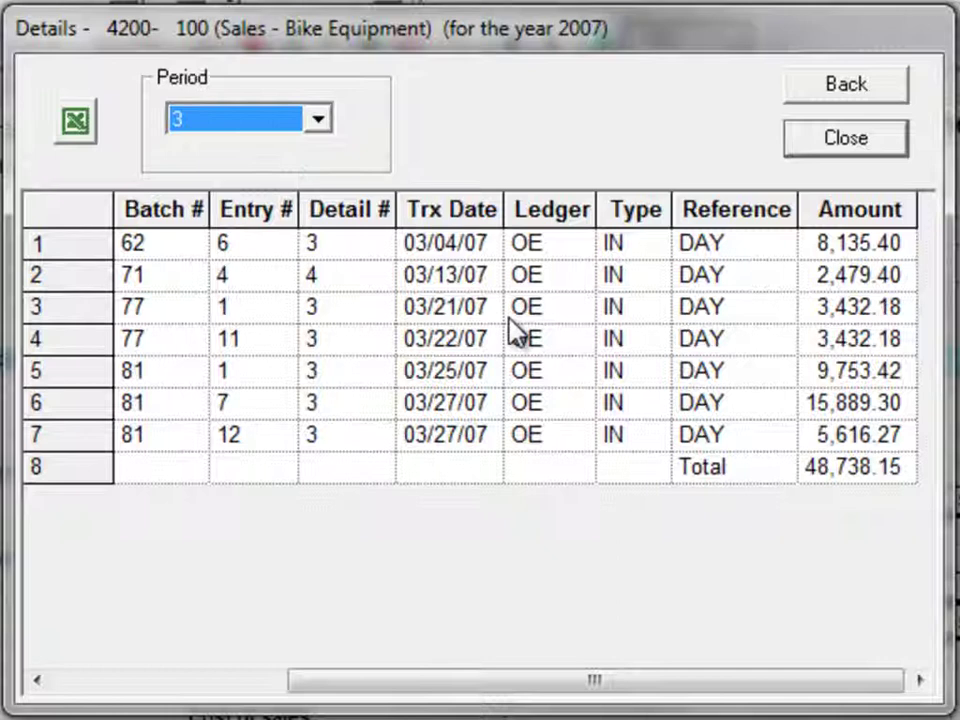
- Review Batch 81, Entry 7 journal lines, then back out twice and close the drill-down
double_click(760, 408)
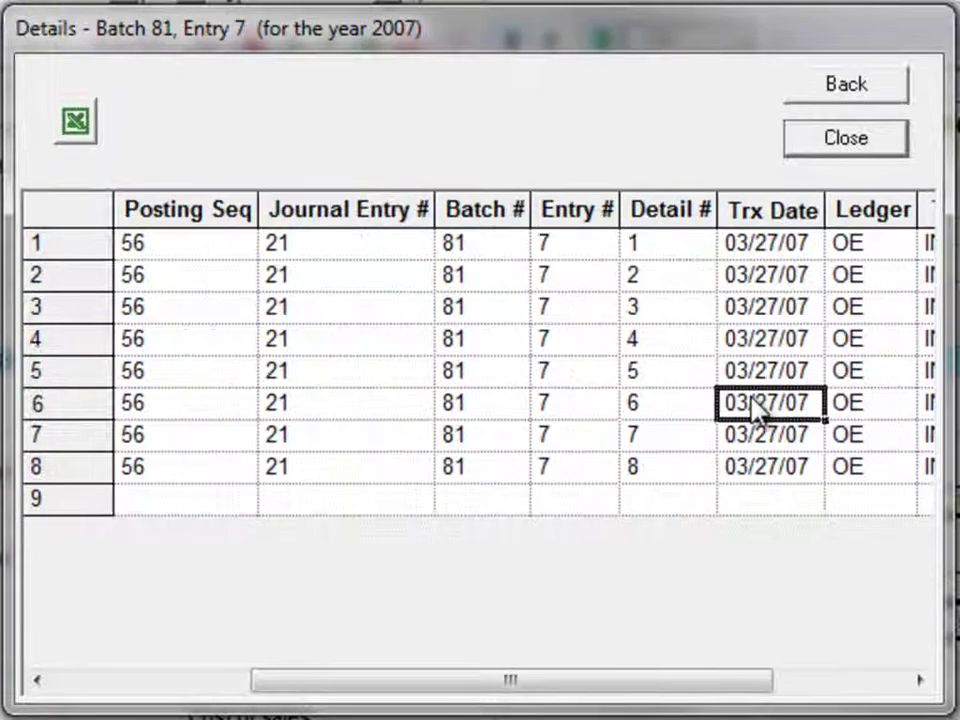
drag(662, 681, 450, 694)
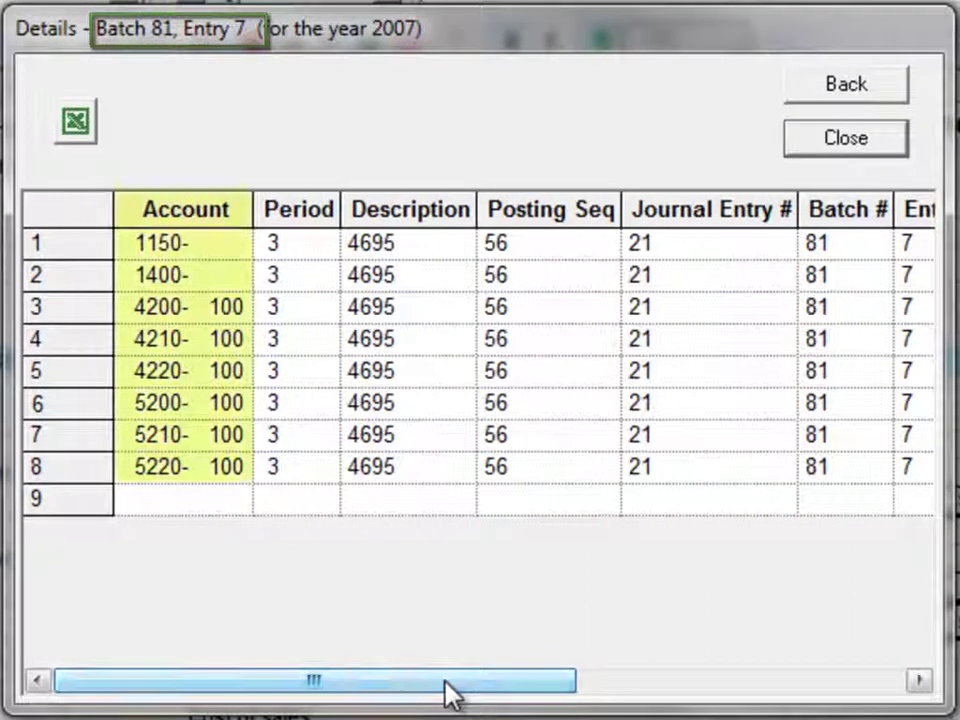
click(888, 86)
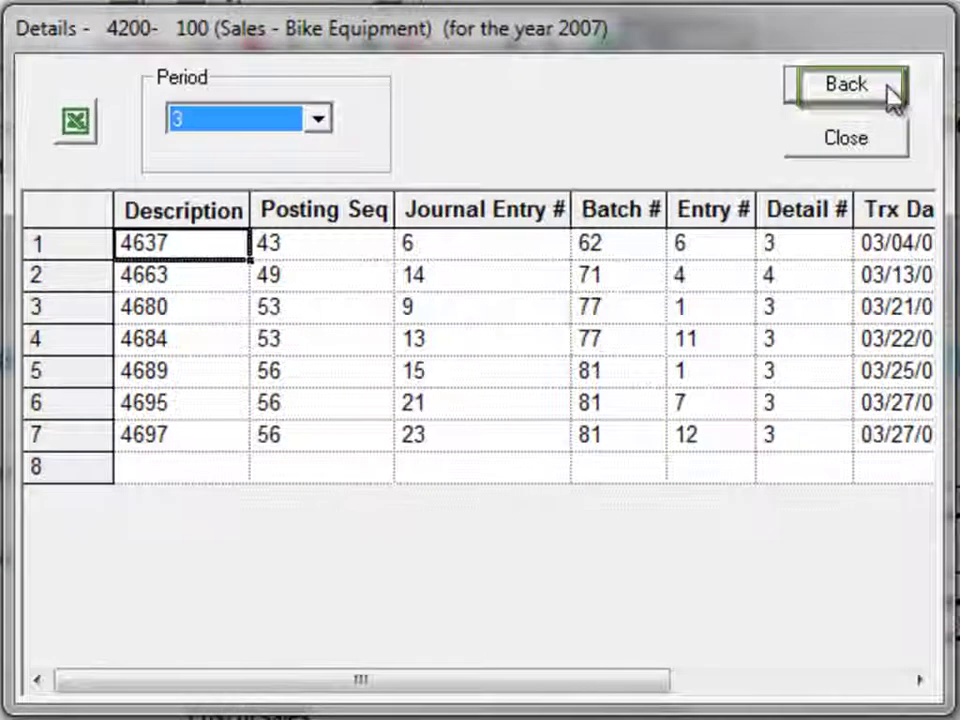
click(888, 88)
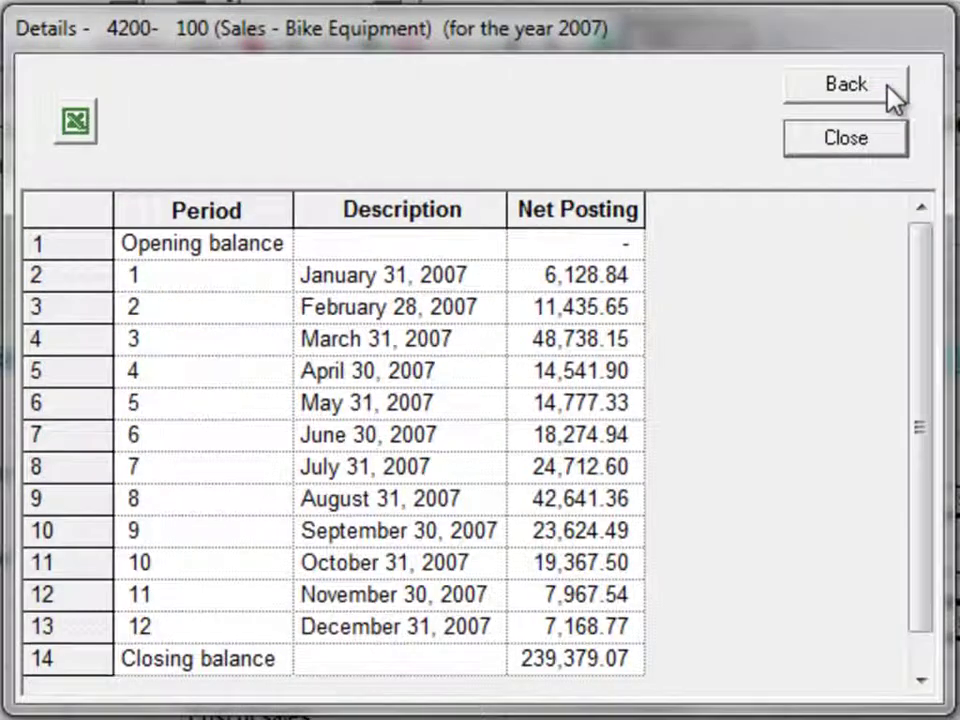
click(885, 145)
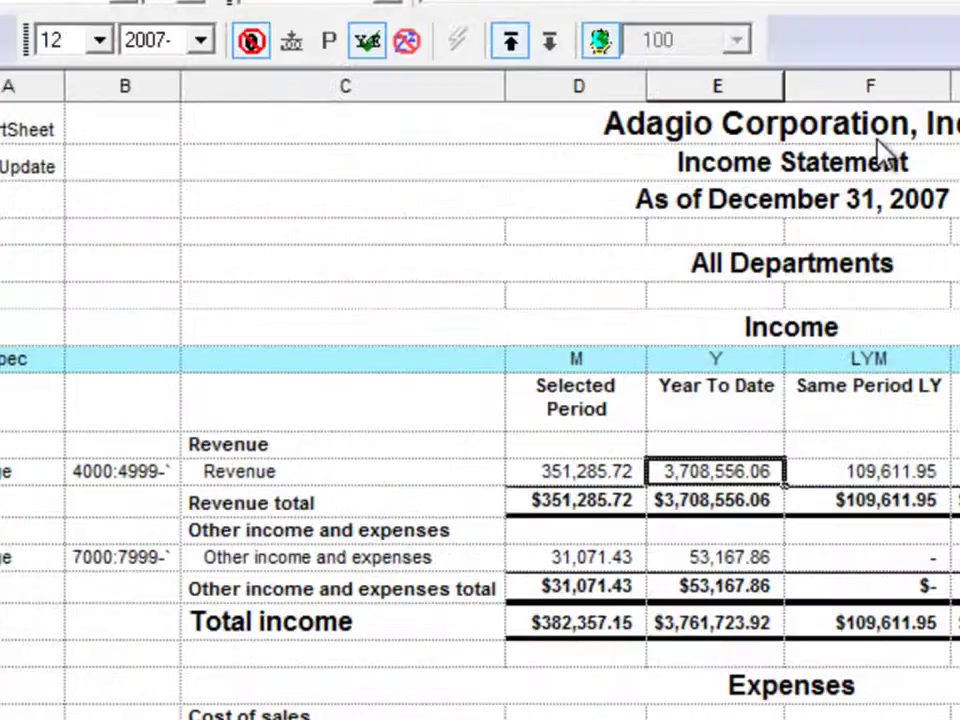
click(601, 40)
click(549, 40)
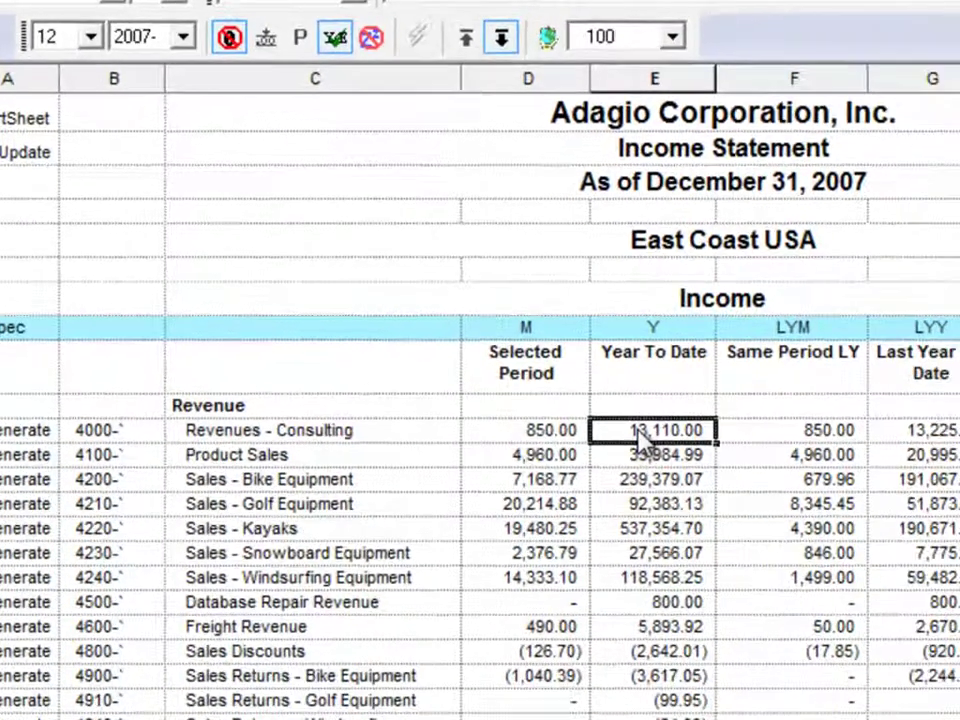
right_click(706, 482)
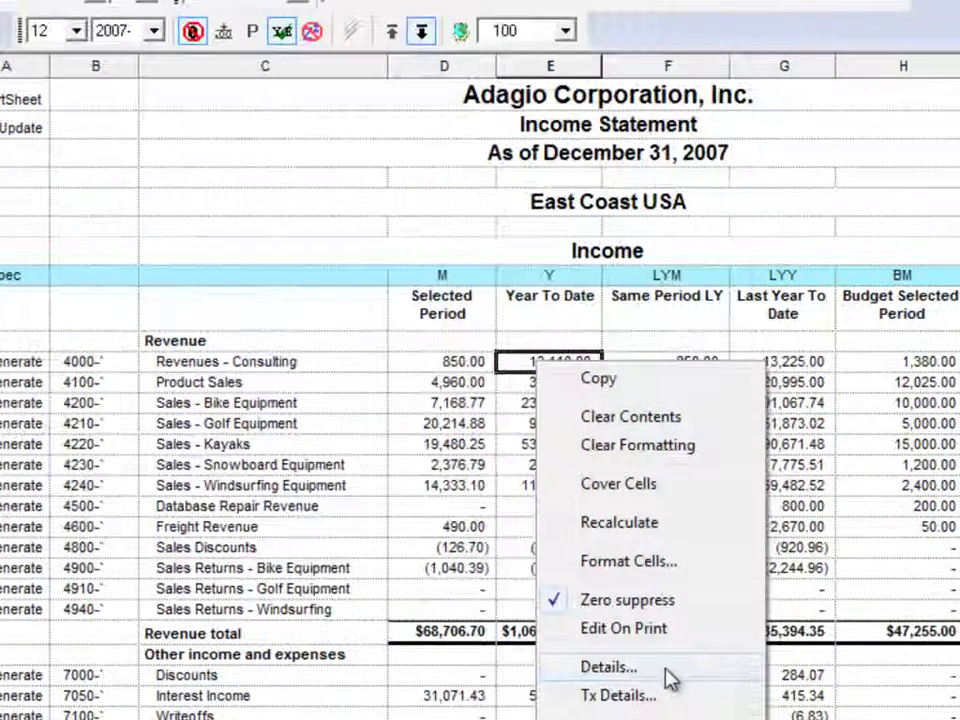
click(670, 673)
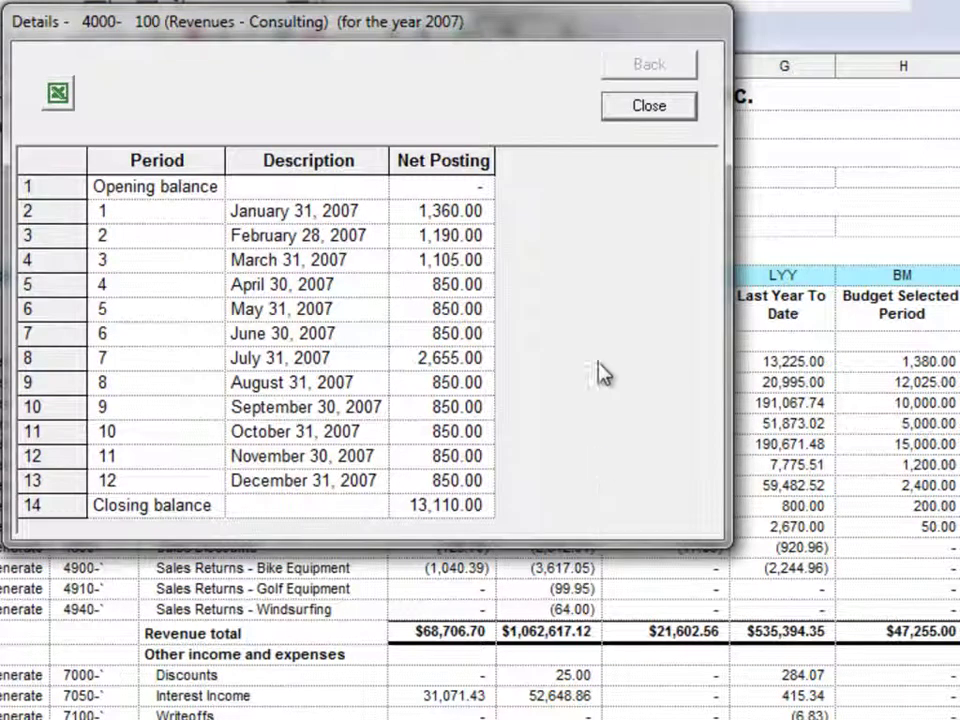
click(618, 114)
click(768, 364)
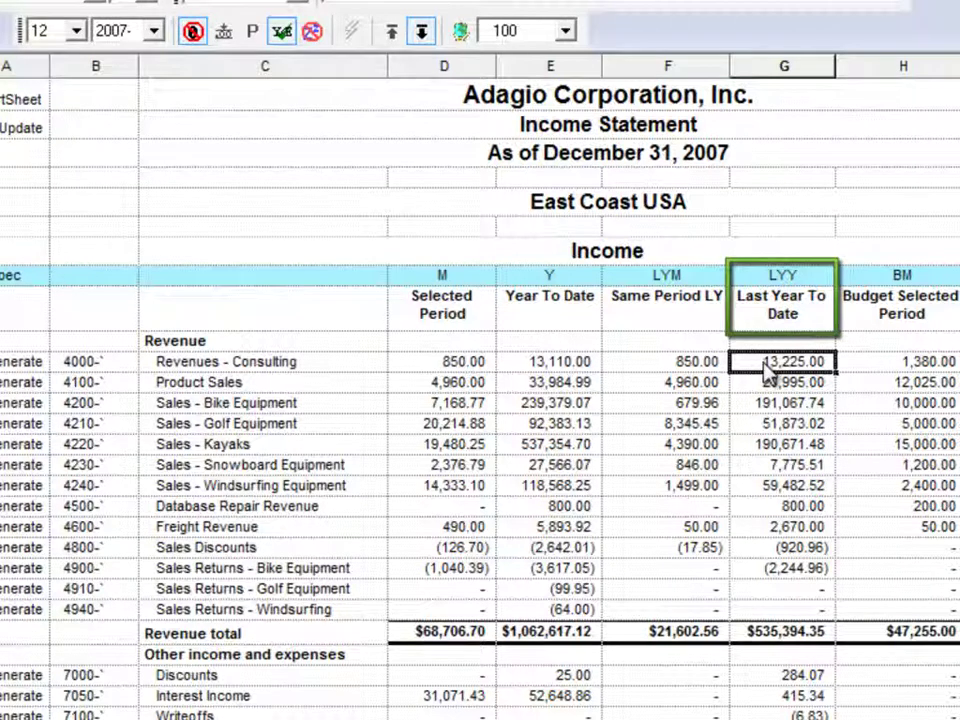
- Show last year's monthly postings behind the consulting revenue Last Year To Date figure
right_click(765, 366)
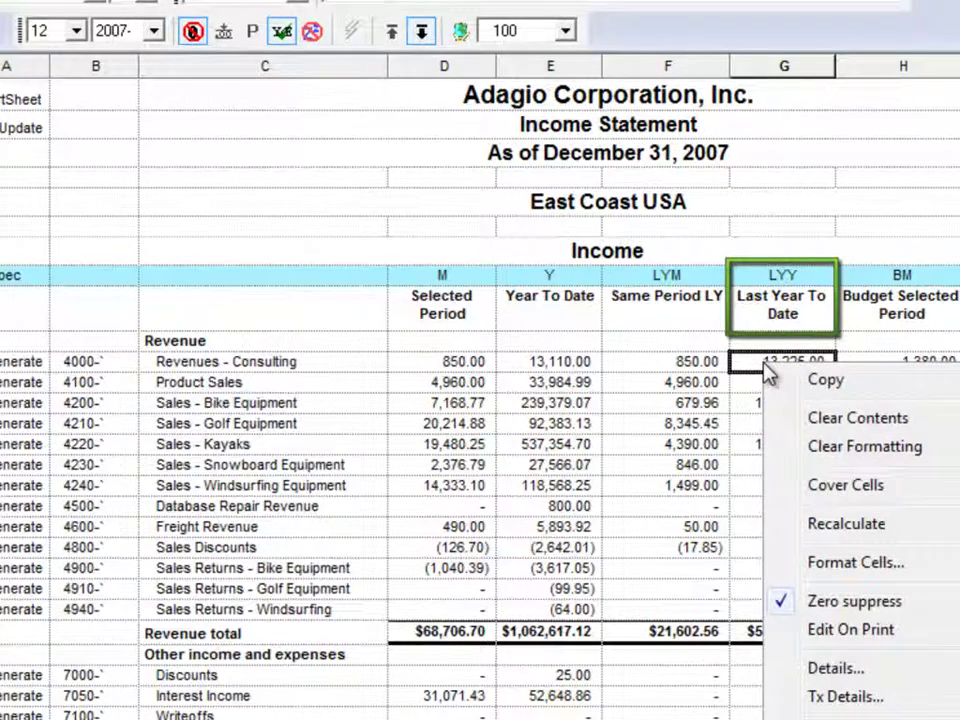
click(830, 668)
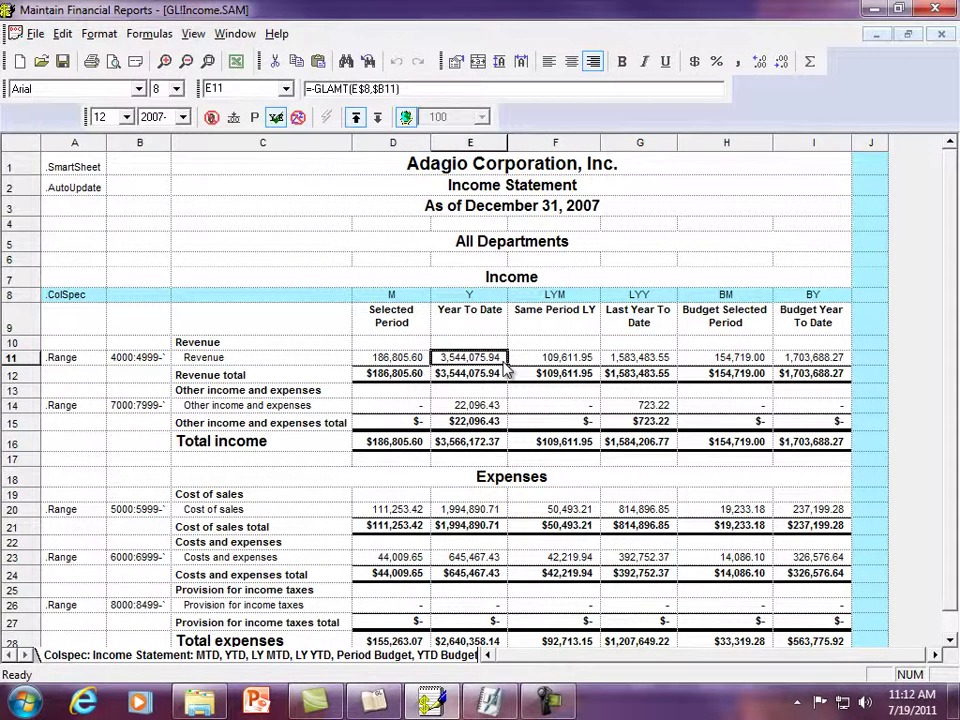
double_click(503, 361)
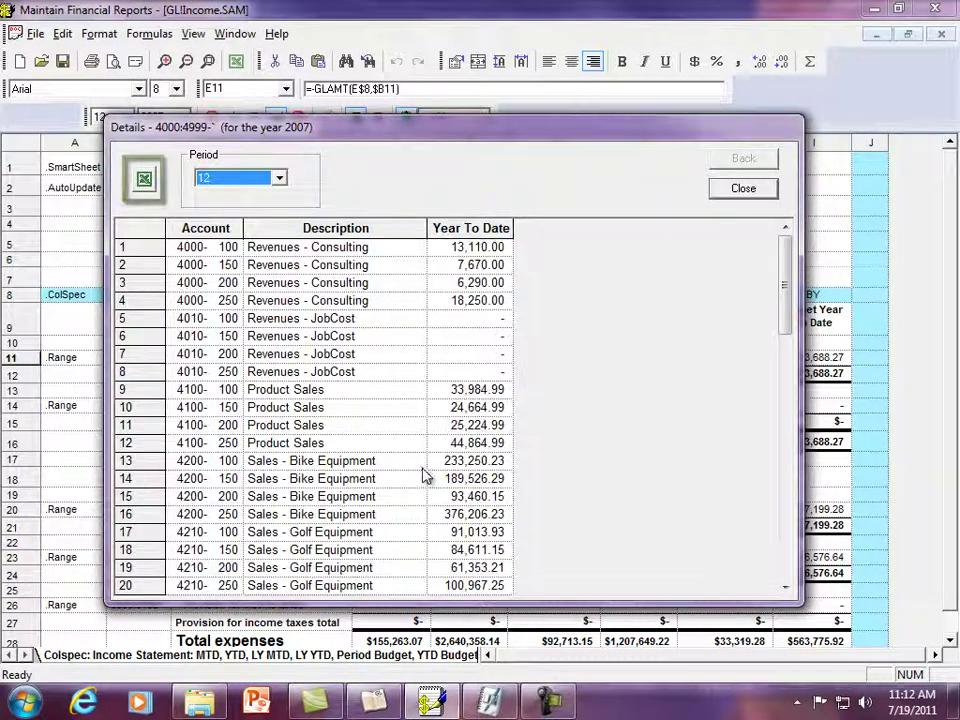
double_click(424, 463)
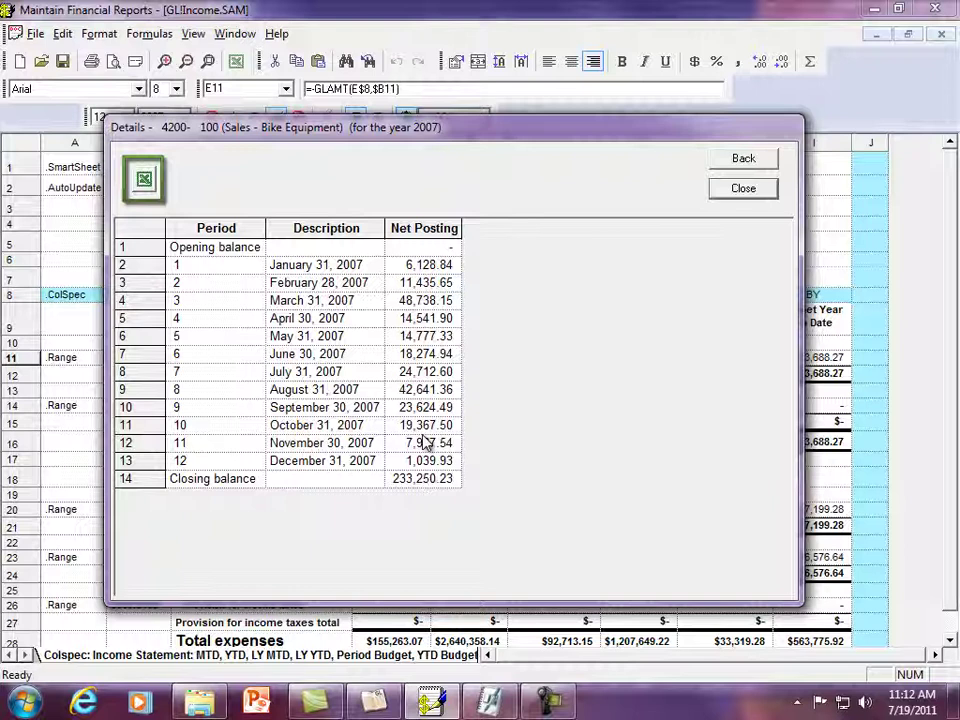
double_click(416, 389)
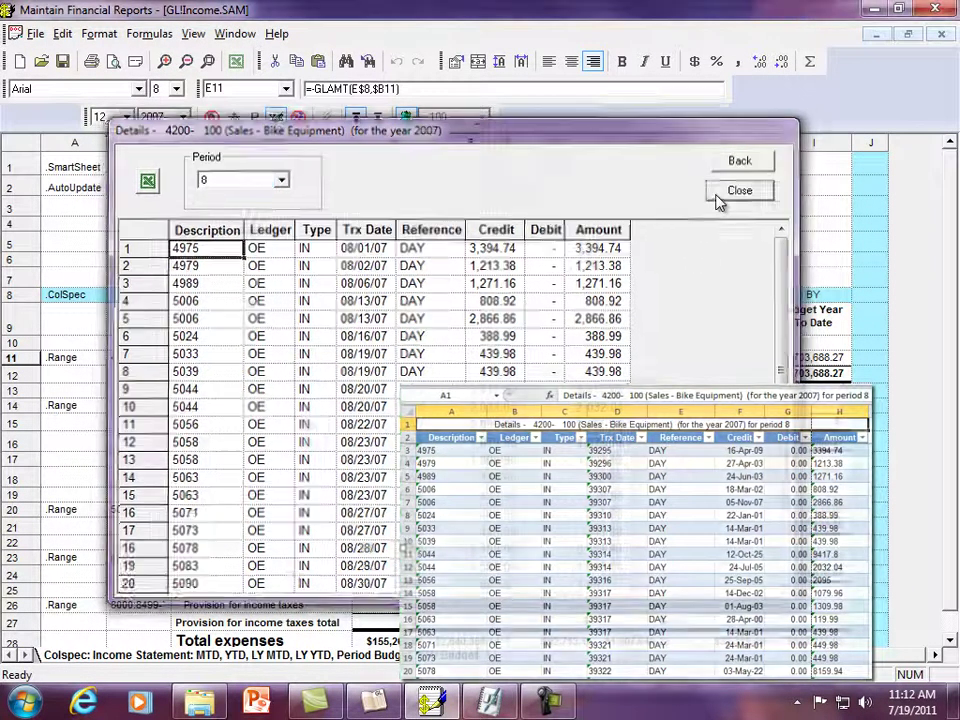
click(738, 191)
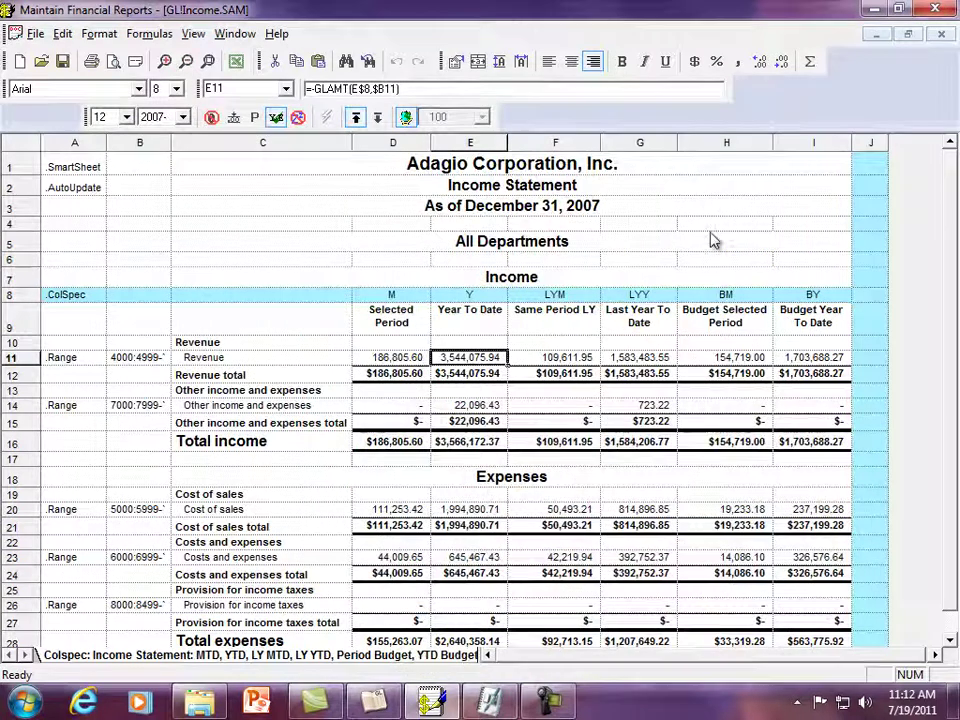
double_click(787, 362)
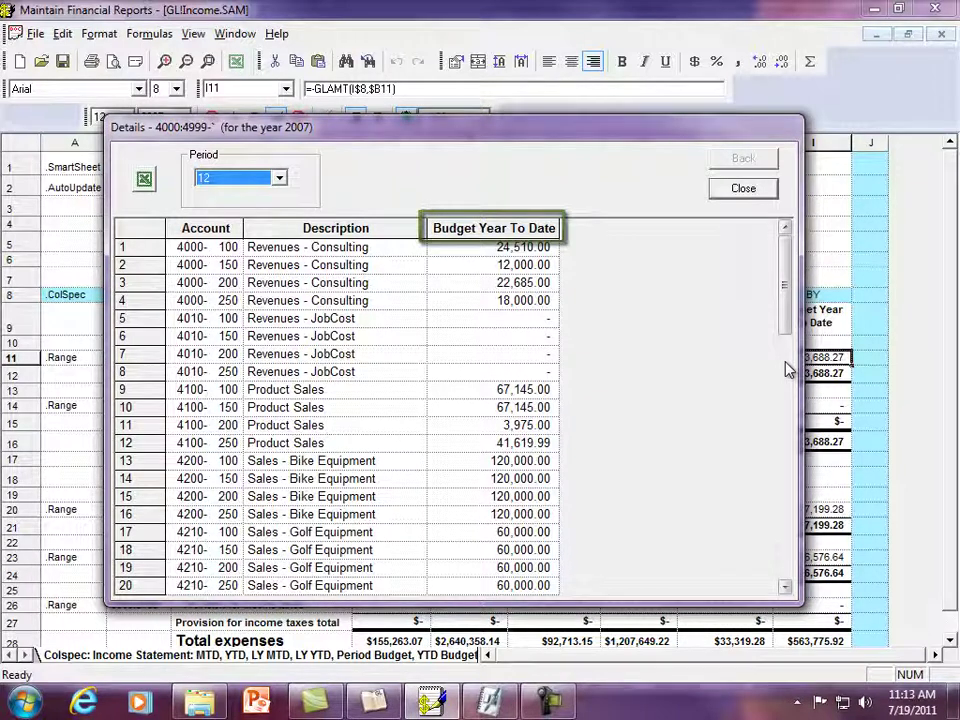
double_click(521, 462)
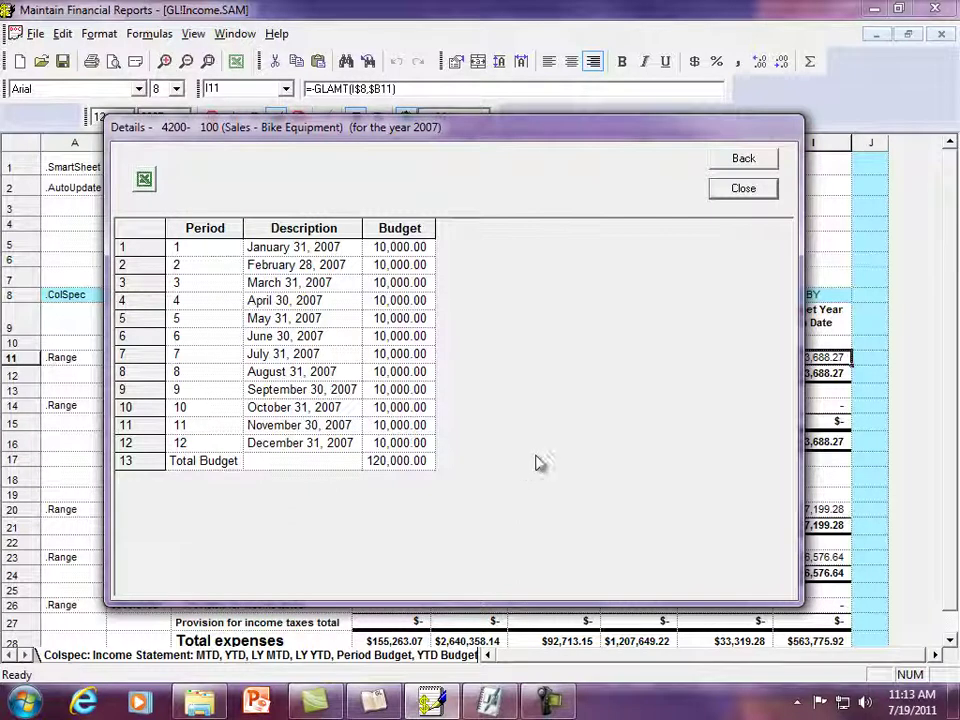
click(718, 196)
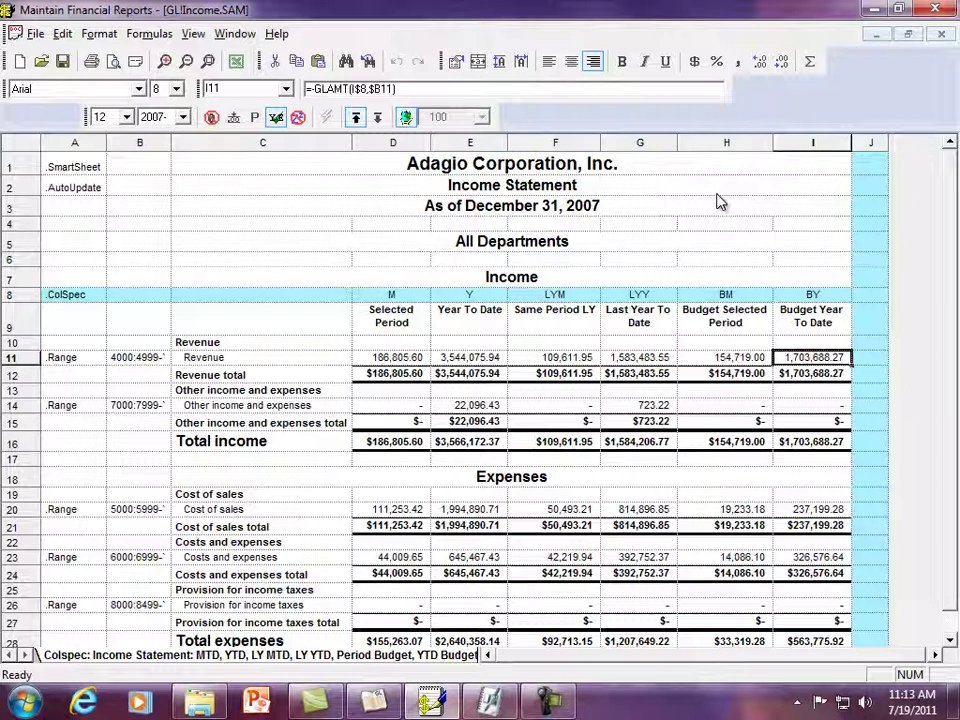
- Open Tx Details for the year-to-date revenue of accounts 4000:4999 and view the Amount column
right_click(495, 358)
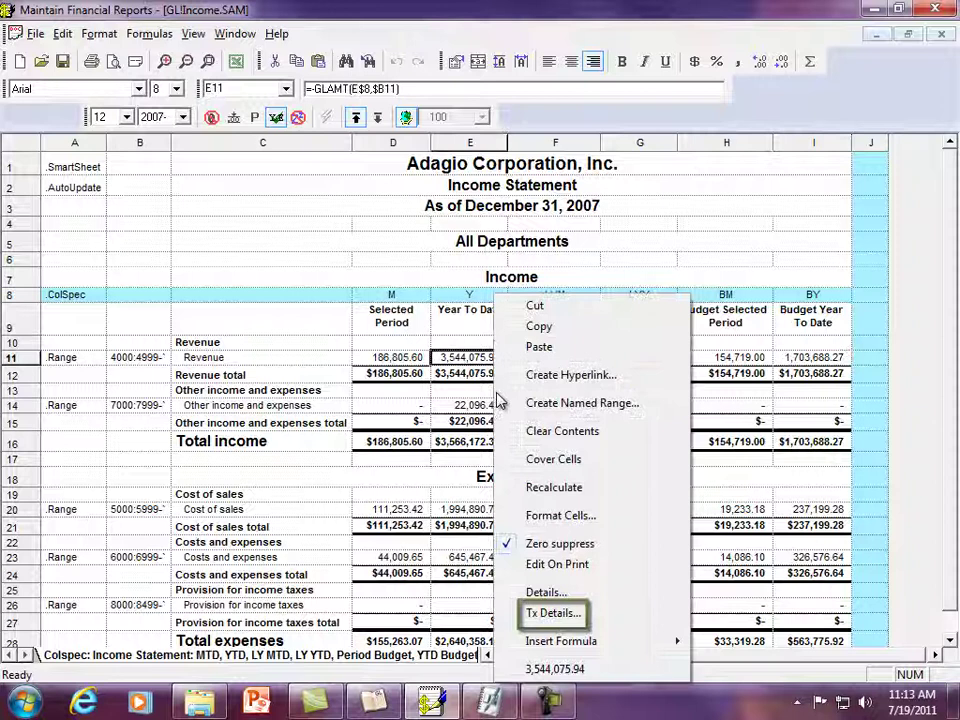
click(577, 620)
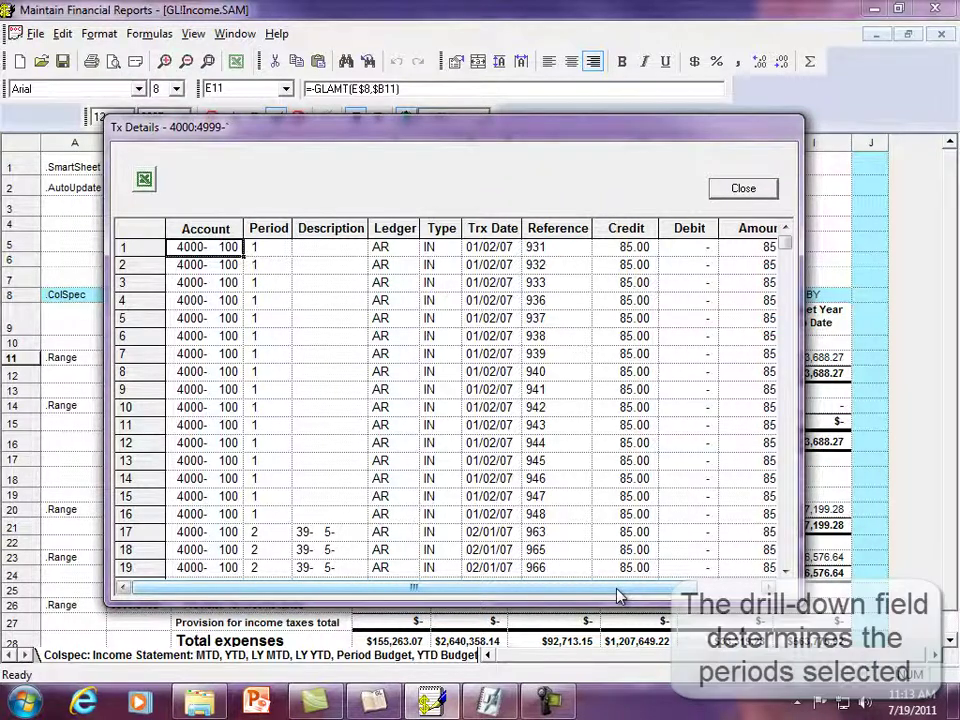
drag(620, 595, 672, 591)
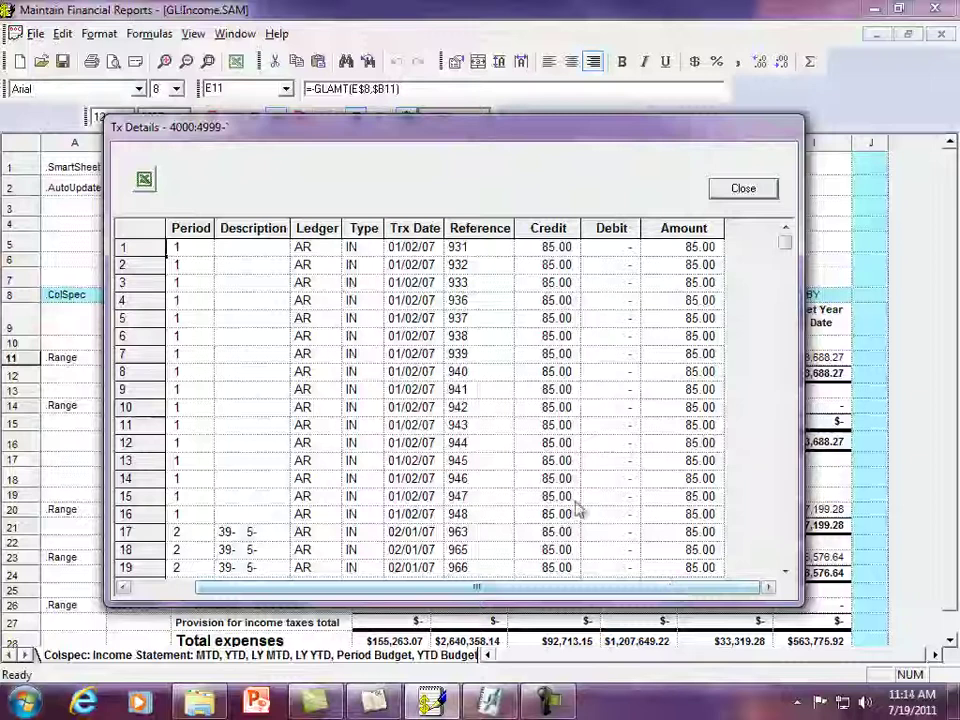
- Export the 4000:4999 Tx Details listing to an Excel worksheet
click(146, 178)
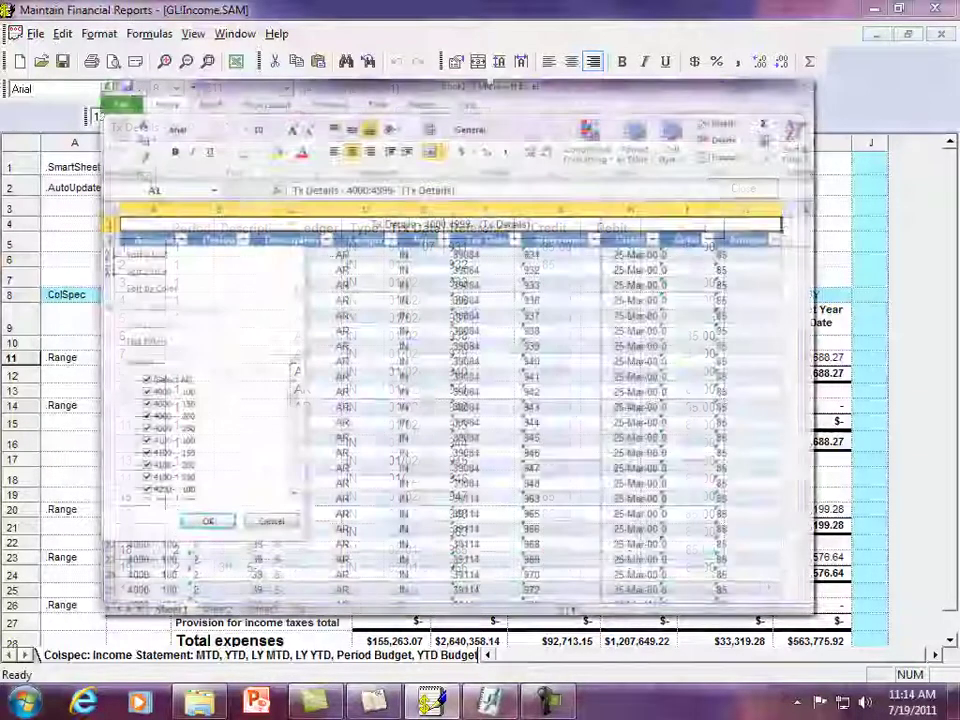